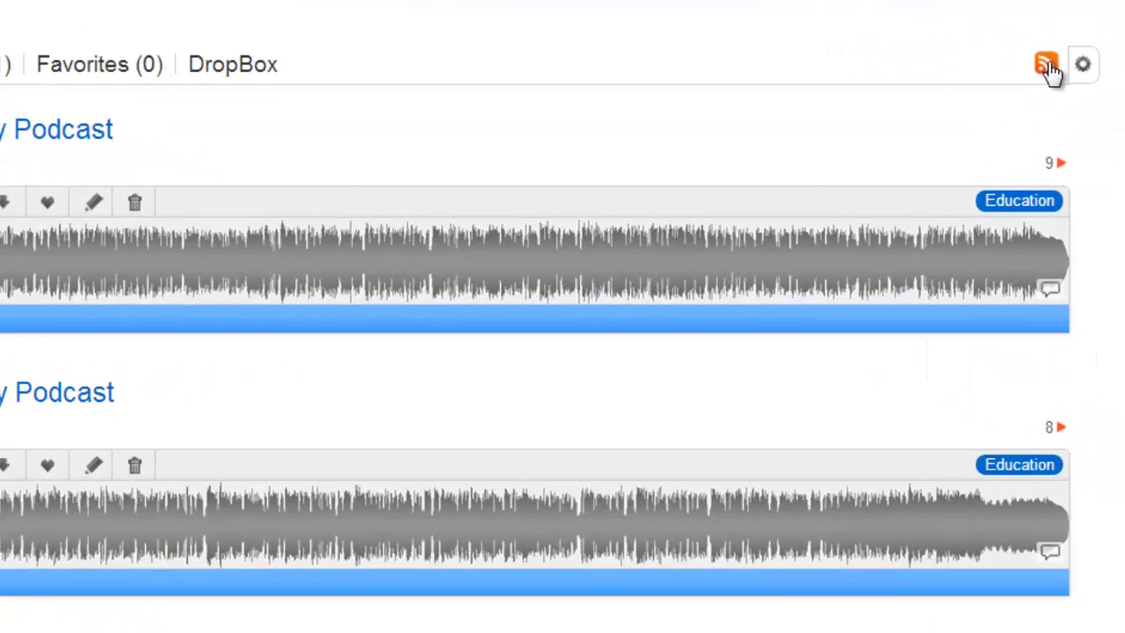
Check the podcast feed links, then open the Add External Feed form and review its Content to post options
click(1045, 69)
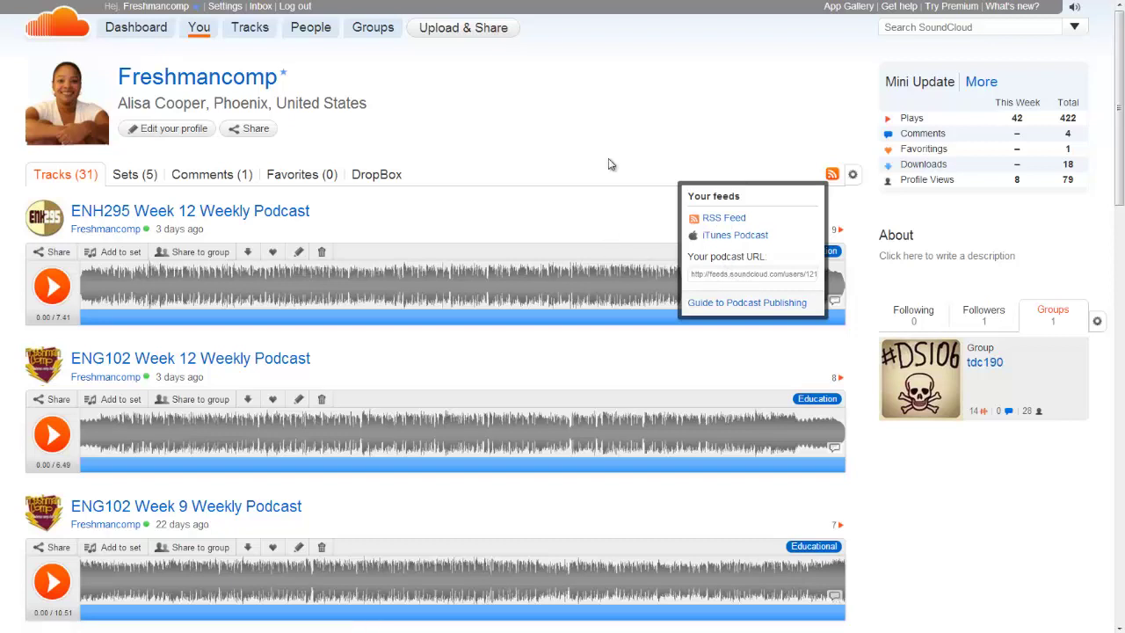
click(674, 120)
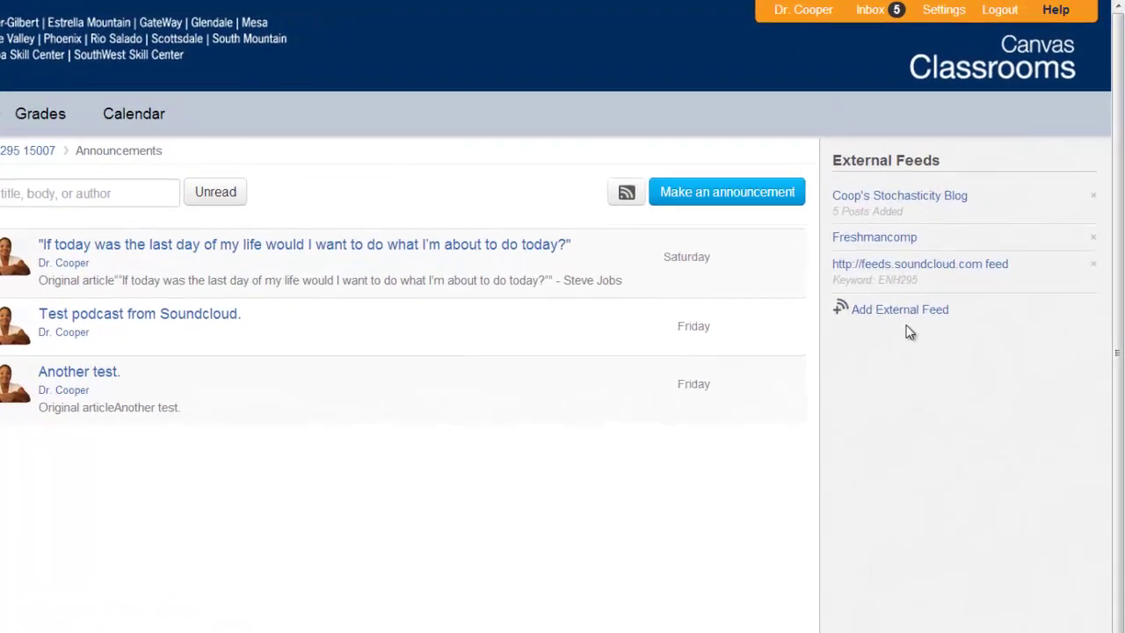
click(892, 327)
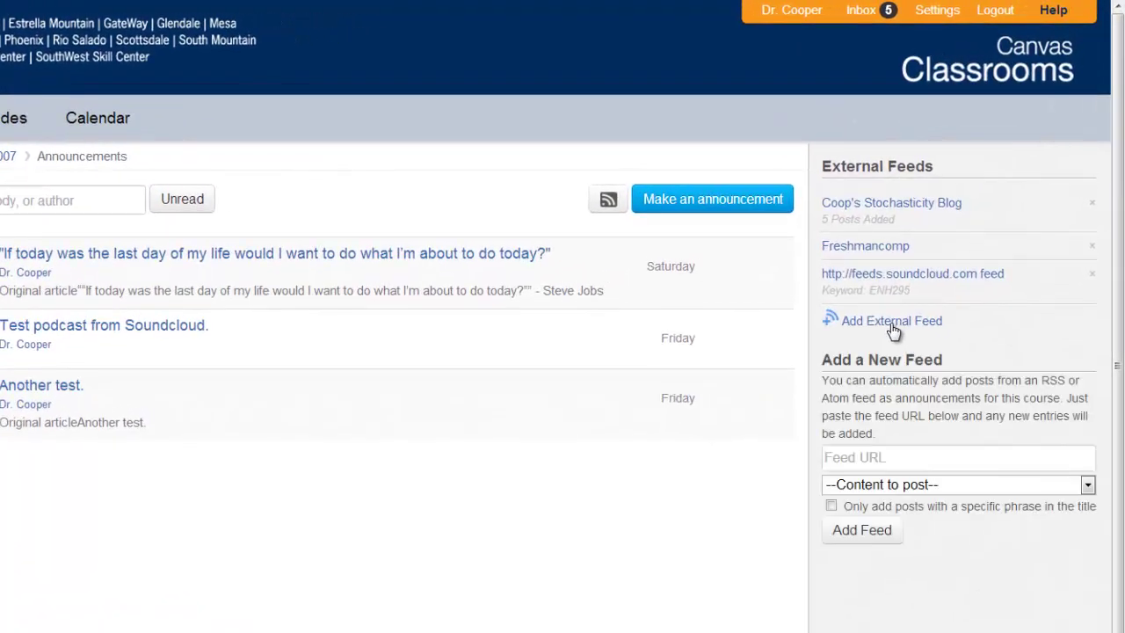
click(863, 455)
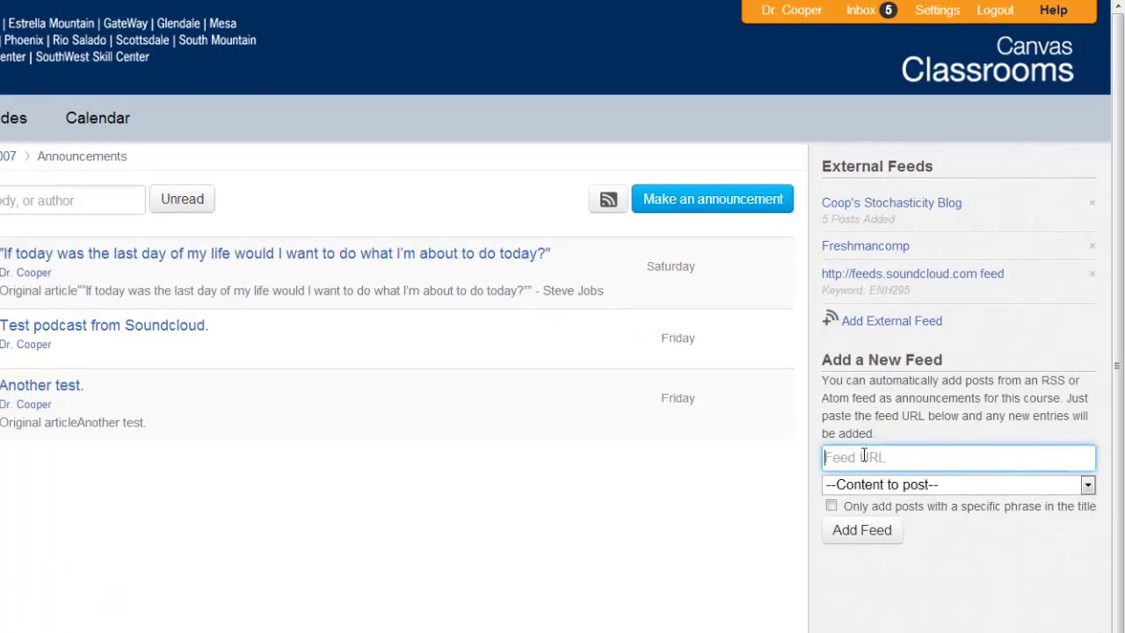
click(1088, 486)
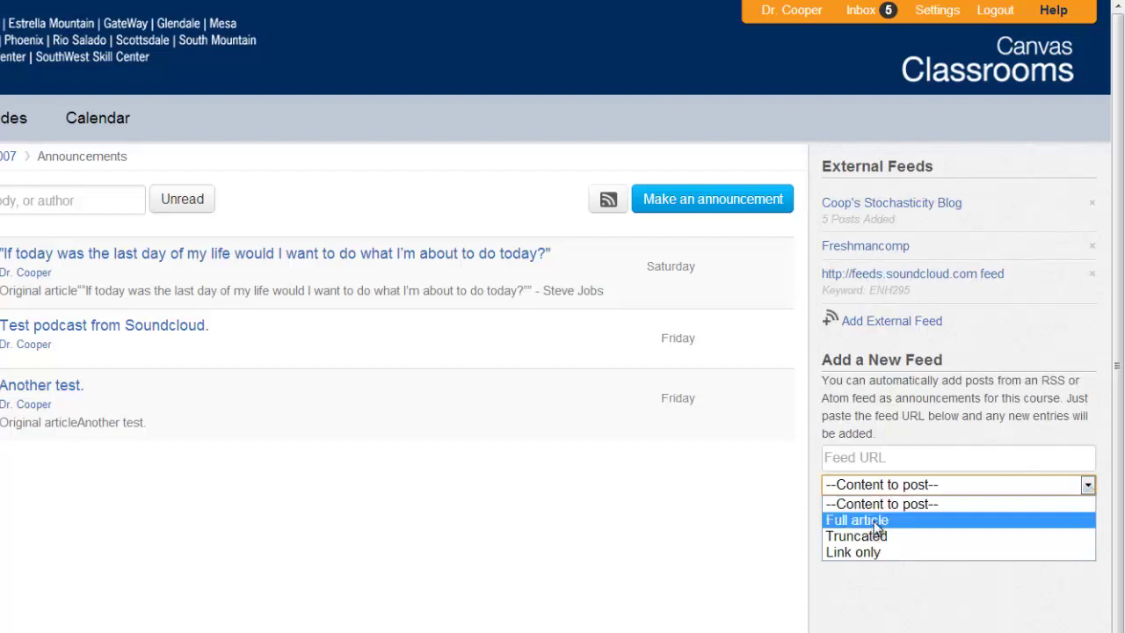
click(921, 587)
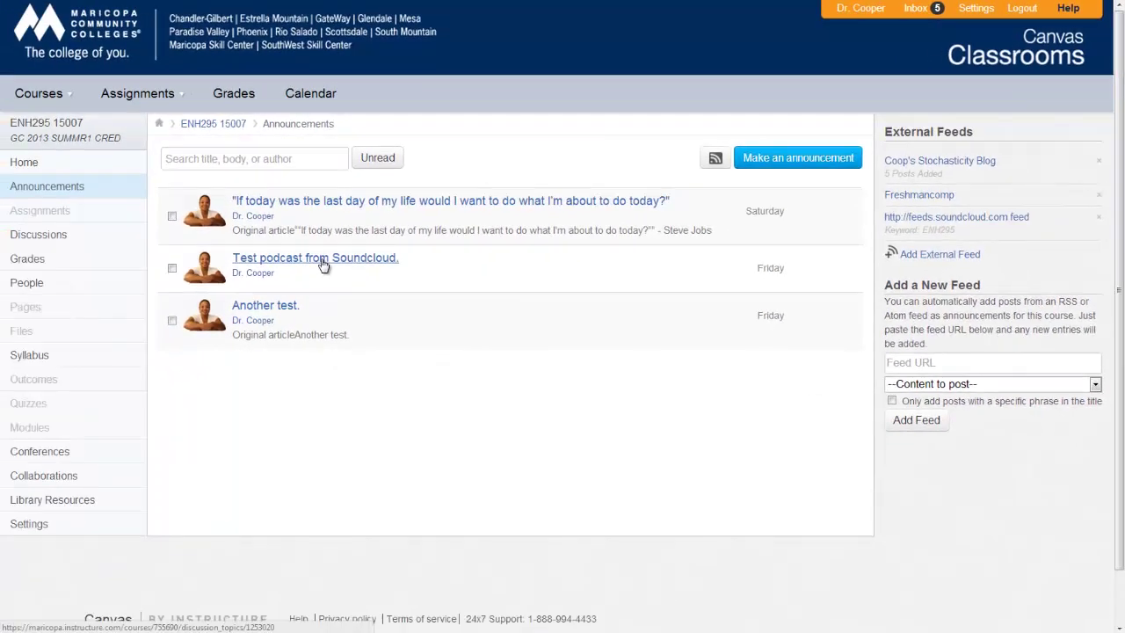
View the 'Test podcast from Soundcloud.' announcement's embedded player, then return to the Announcements list
click(322, 263)
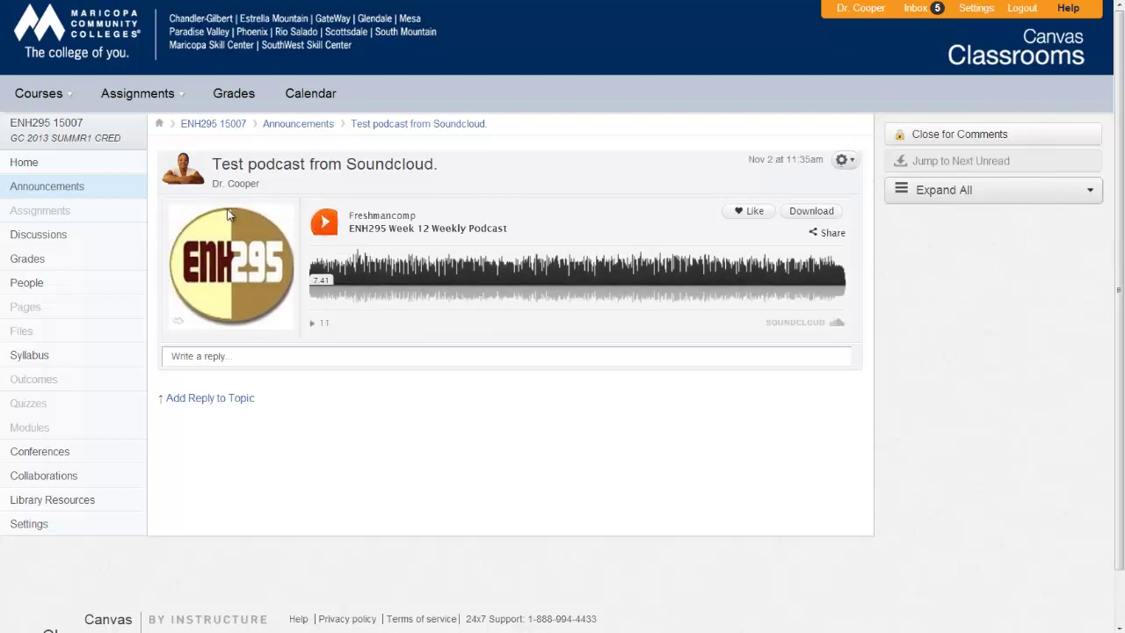
click(28, 188)
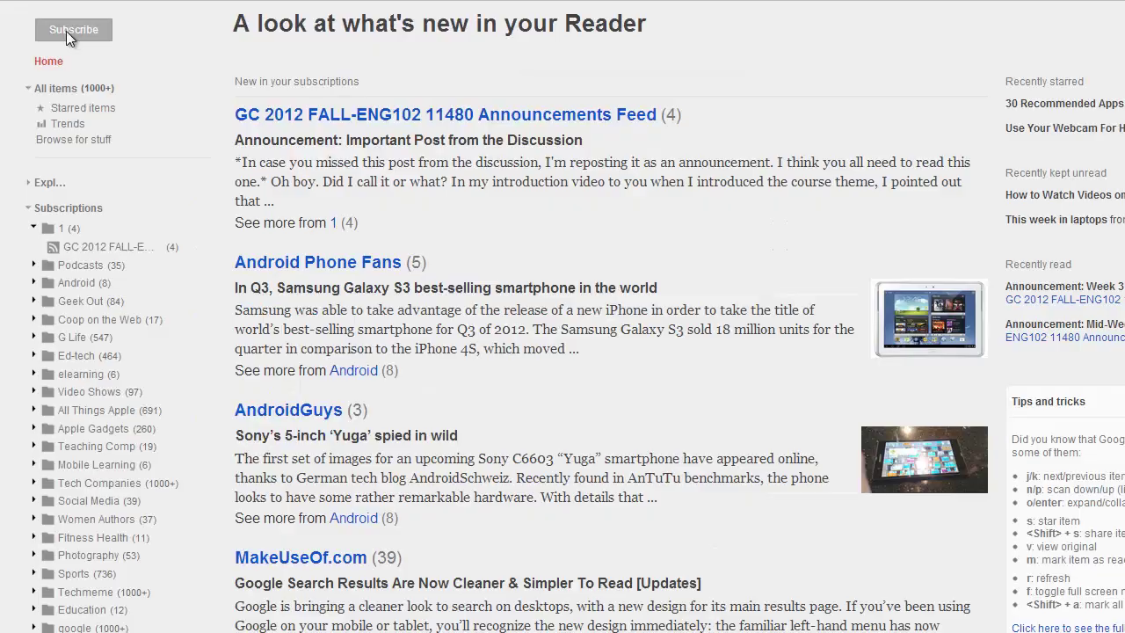
Subscribe Google Reader to the SoundCloud podcast RSS URL copied from SoundCloud's feed links
click(66, 31)
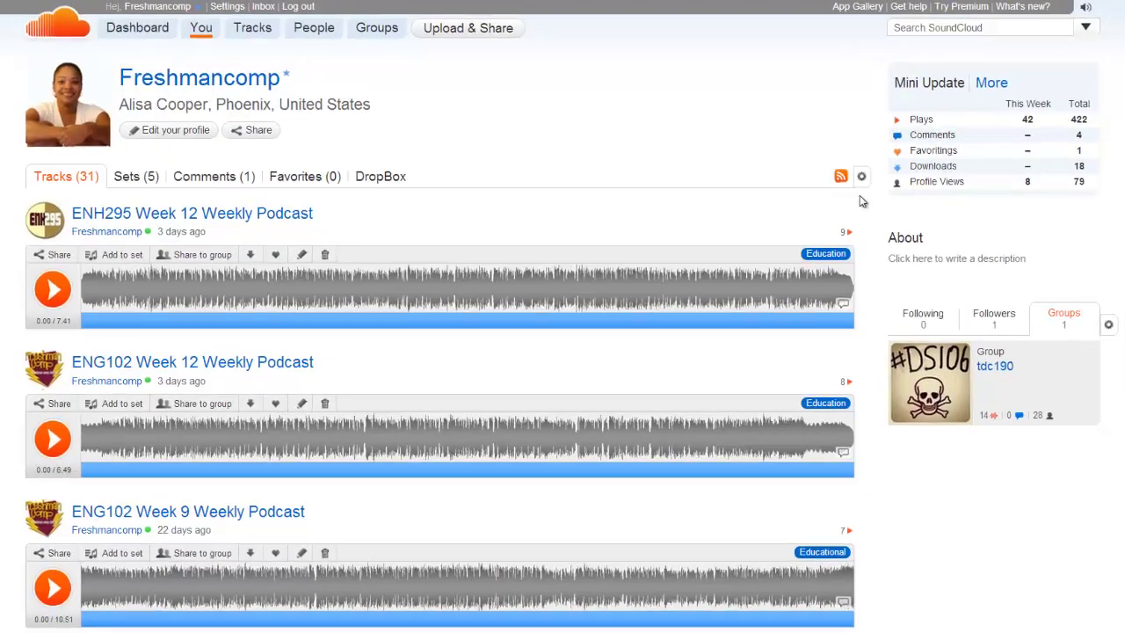
click(832, 178)
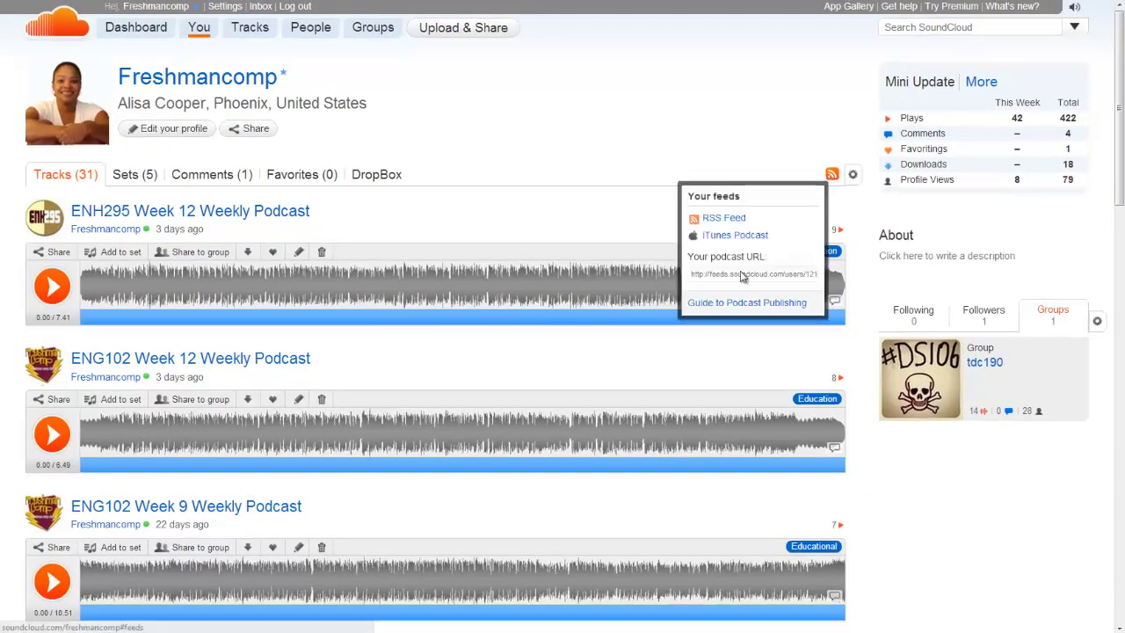
click(743, 279)
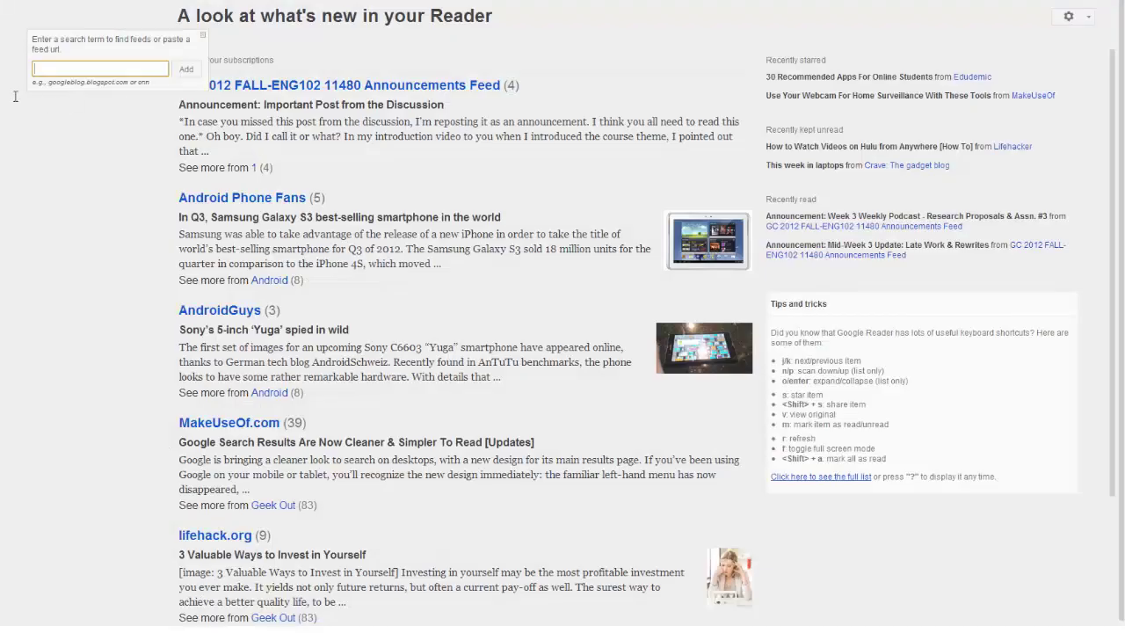
key(ctrl+v)
click(186, 69)
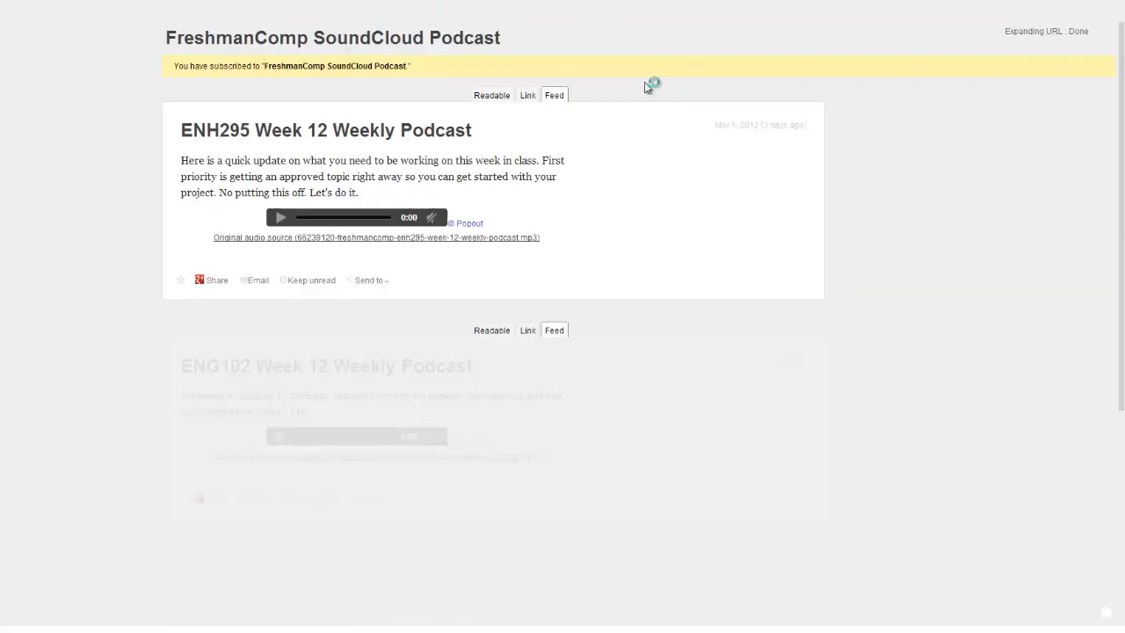
Play the ENH295 Week 12 episode, pause it at 0:10, and scroll to the ENG102 Week 12 item
click(279, 219)
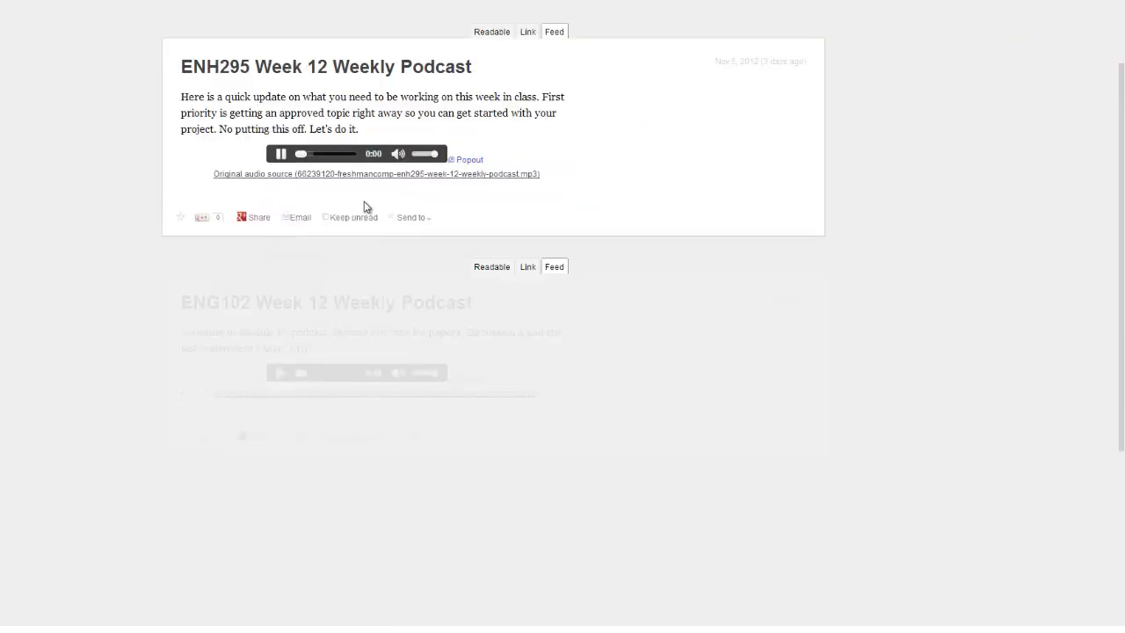
click(282, 154)
scroll(480, 298, down, 3)
scroll(480, 298, down, 3)
scroll(507, 293, up, 7)
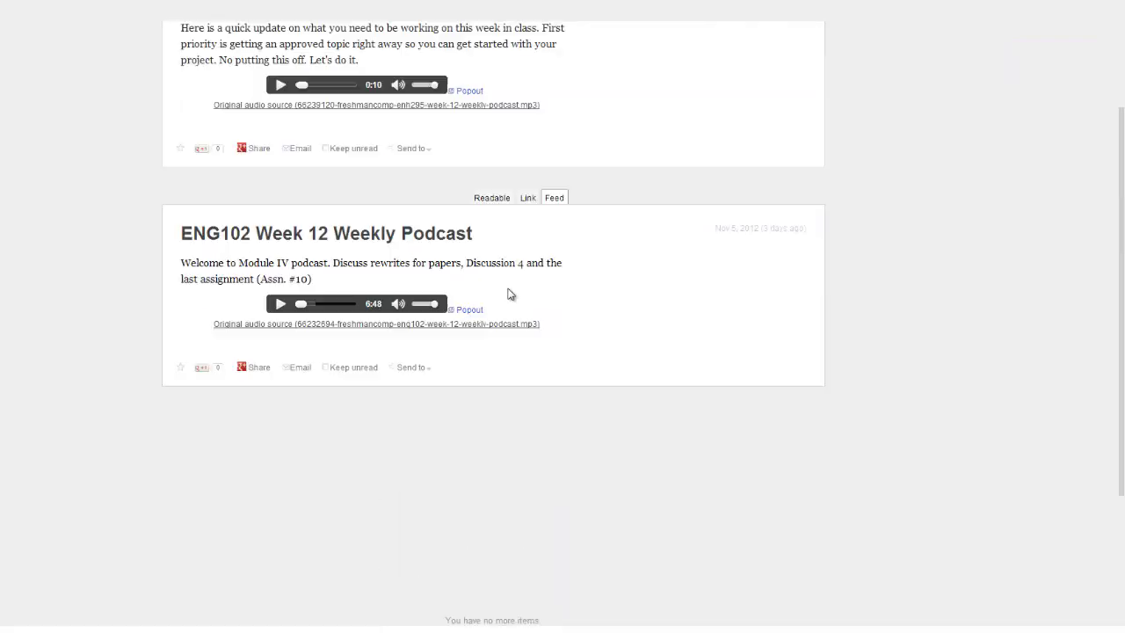
scroll(535, 317, down, 4)
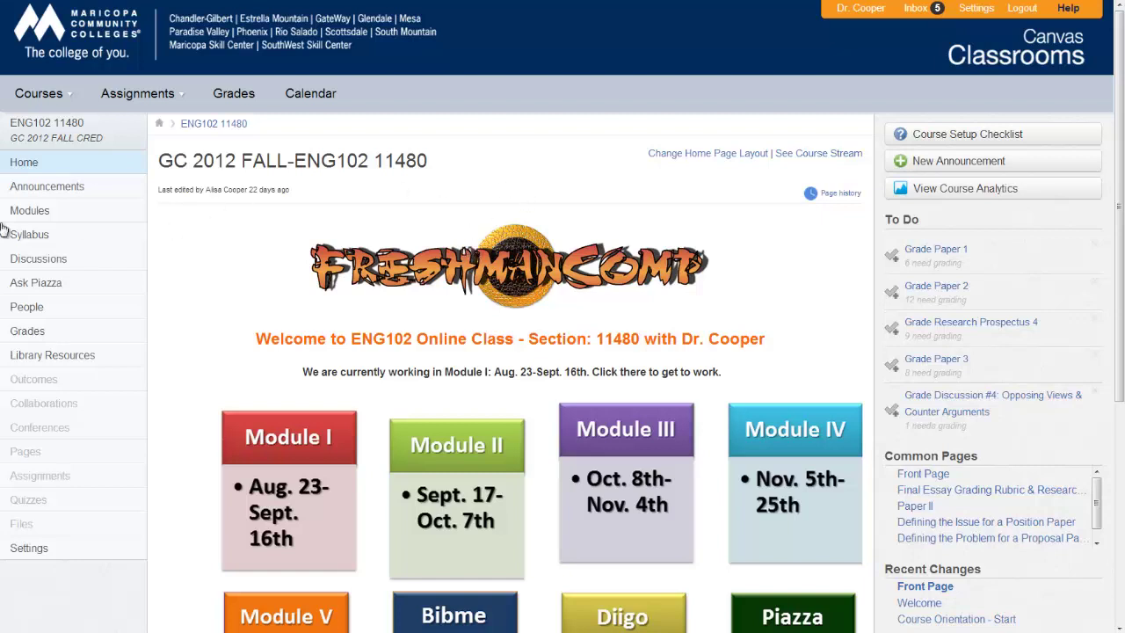
Go to Announcements in the GC 2012 FALL-ENG102 11480 course navigation
click(45, 190)
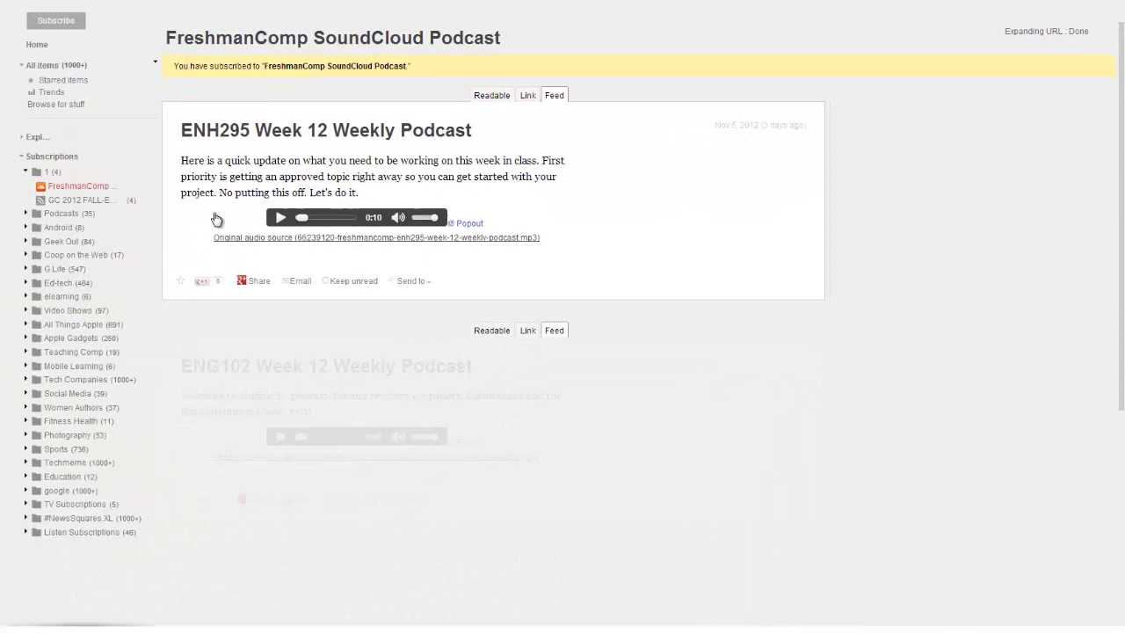
Open the ENG102 Announcements Feed, scroll through its Week 12 to Week 5 podcast posts, and return to the top
click(106, 199)
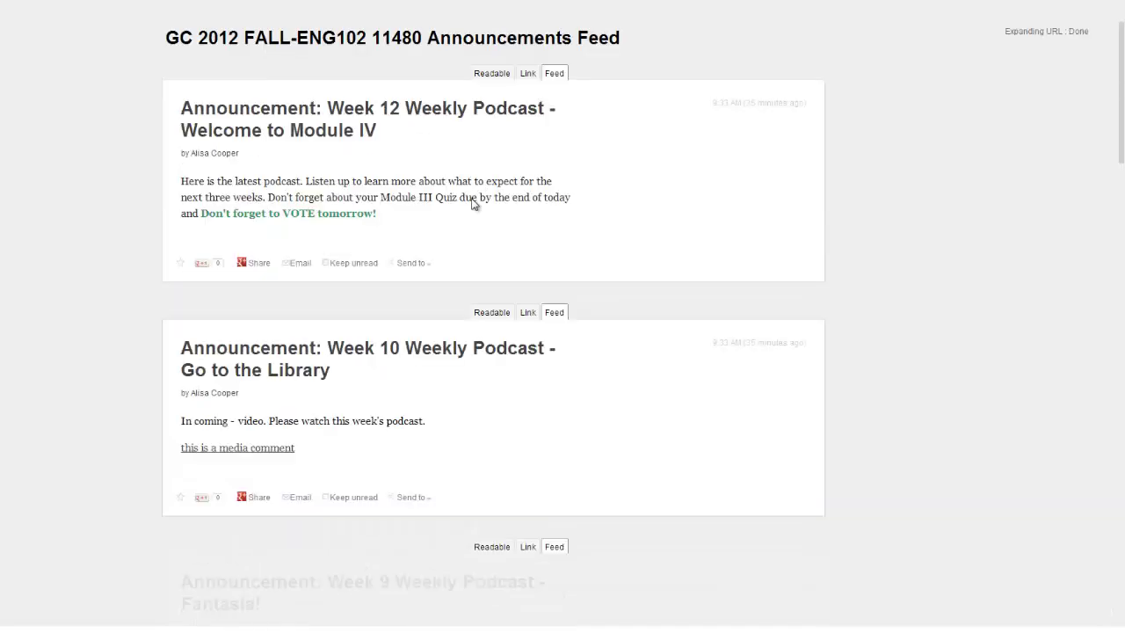
scroll(475, 204, down, 5)
scroll(513, 219, down, 2)
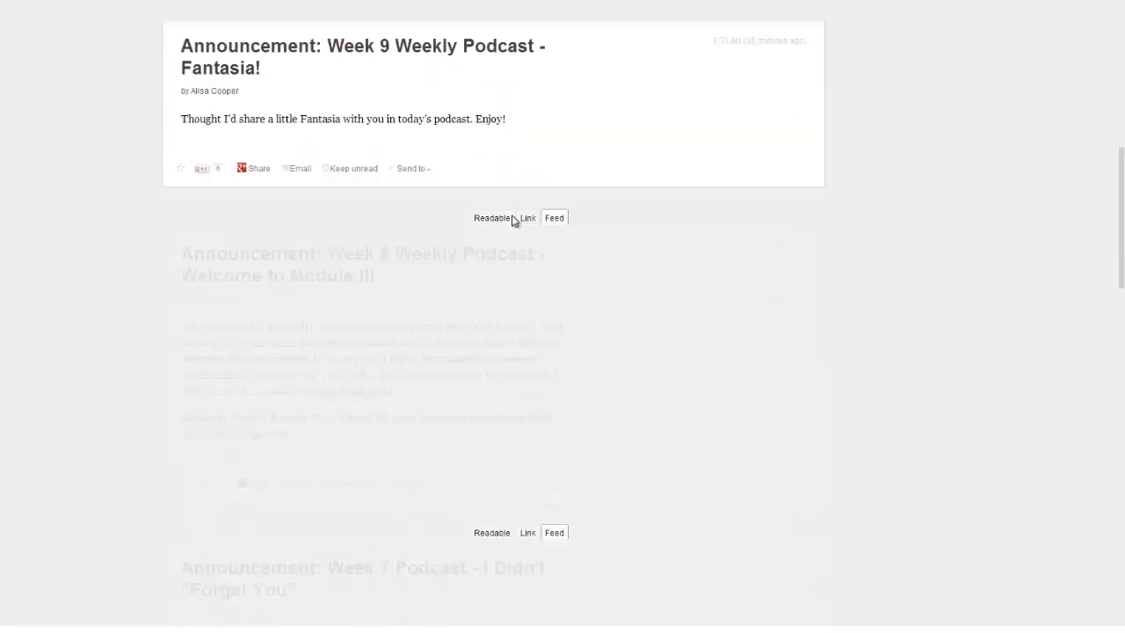
scroll(513, 220, down, 2)
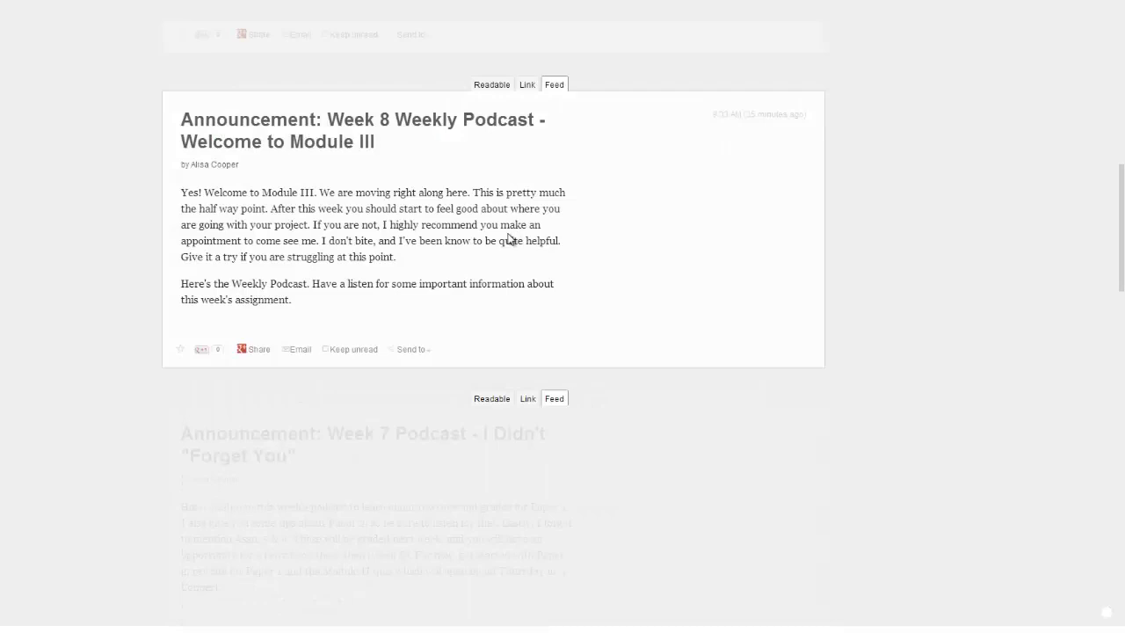
scroll(492, 254, down, 8)
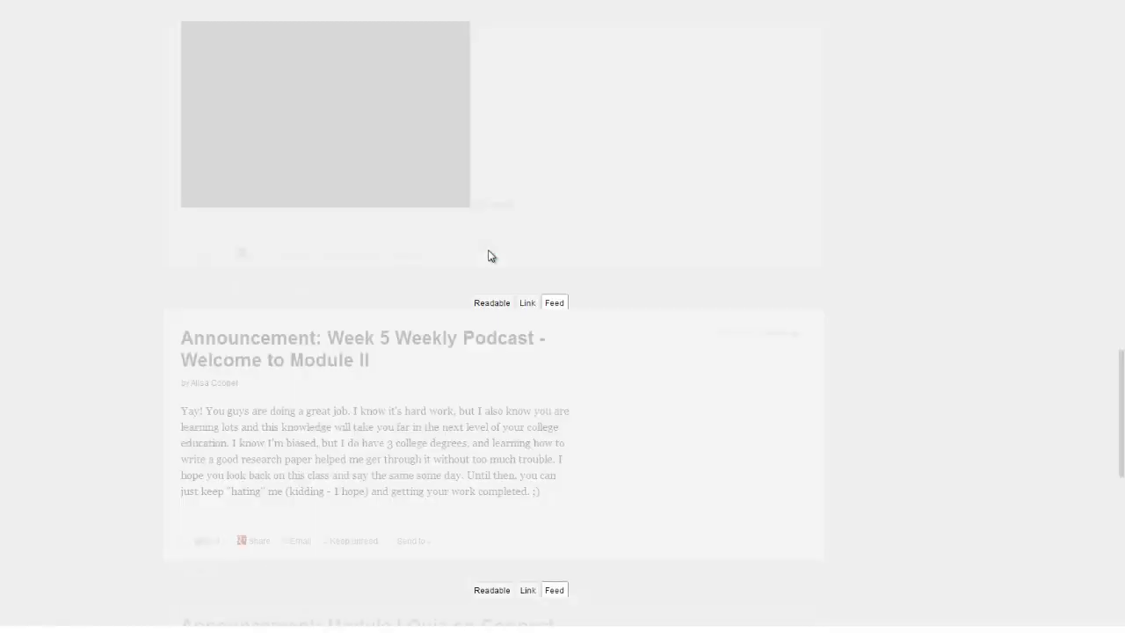
scroll(550, 183, up, 4)
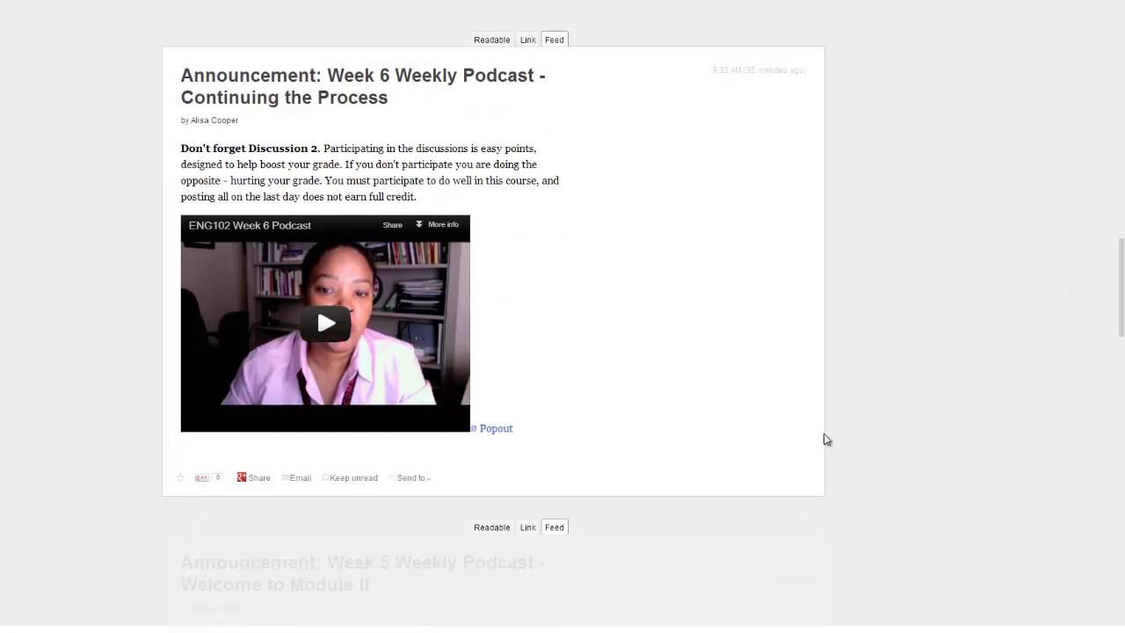
drag(1121, 283, 1119, 45)
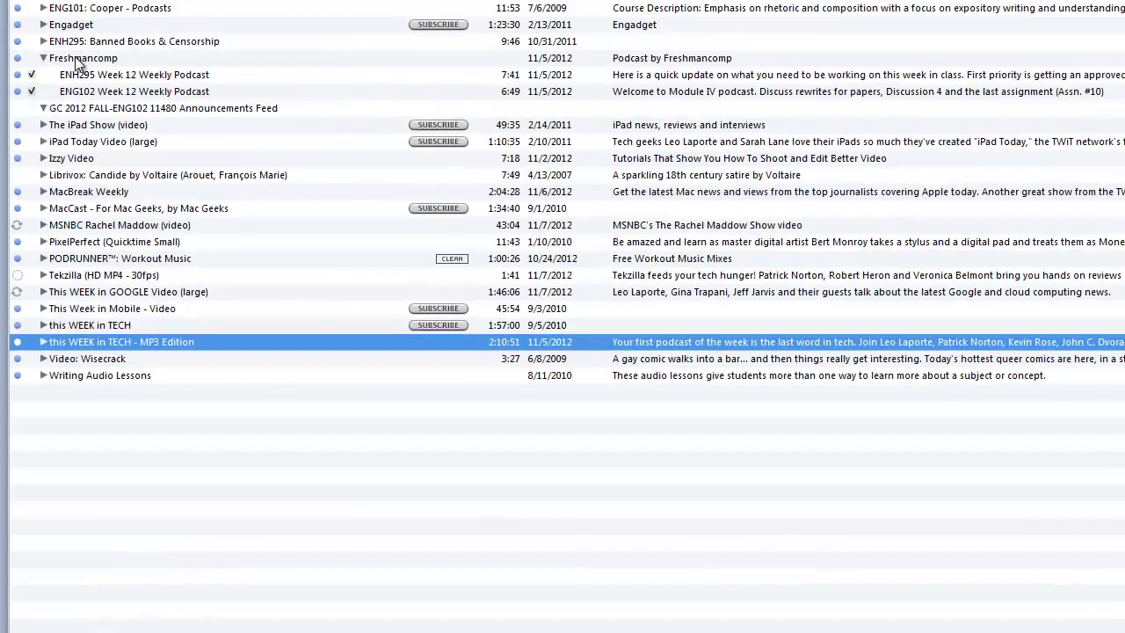
Select Freshmancomp, dismiss the empty Subscribe to Podcast prompt, then view the ENG102 announcements feed and Freshmancomp
click(77, 59)
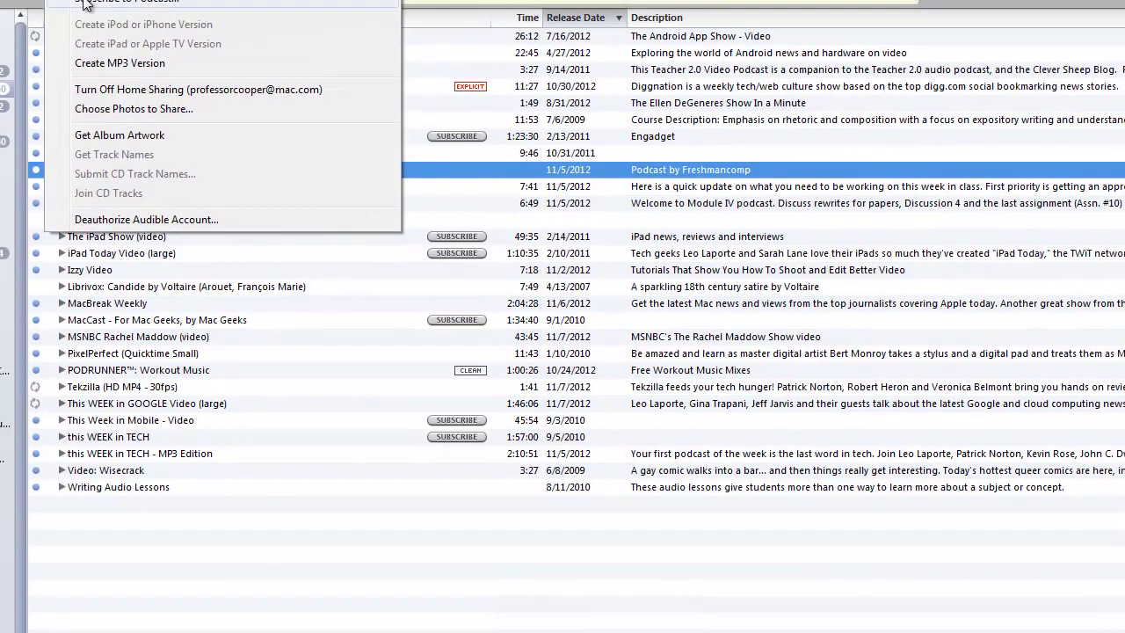
click(85, 3)
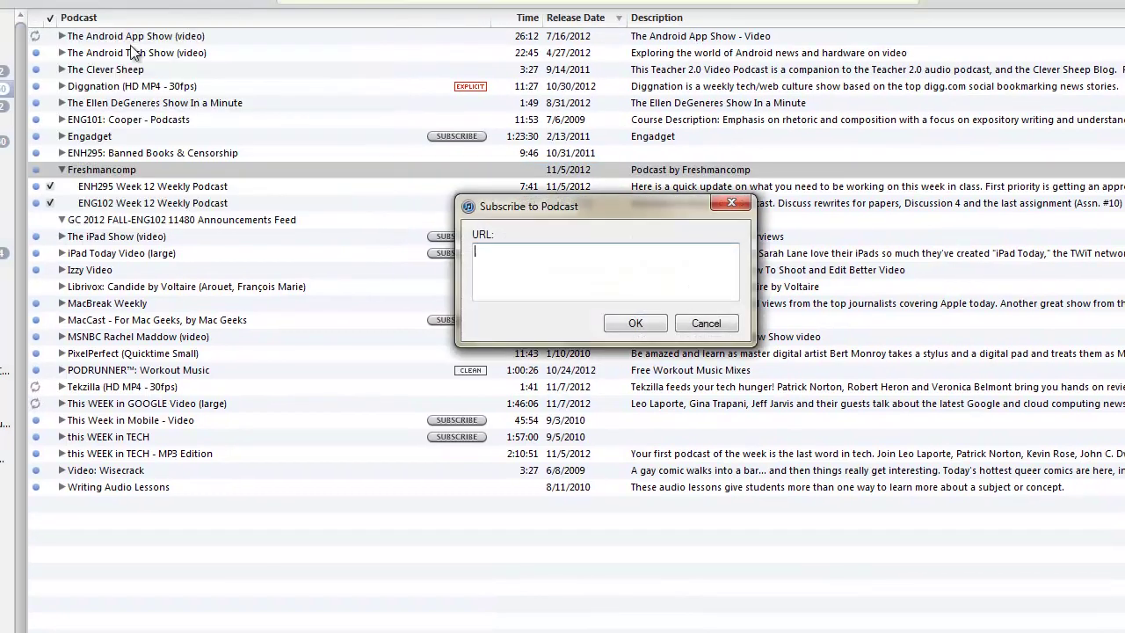
click(634, 325)
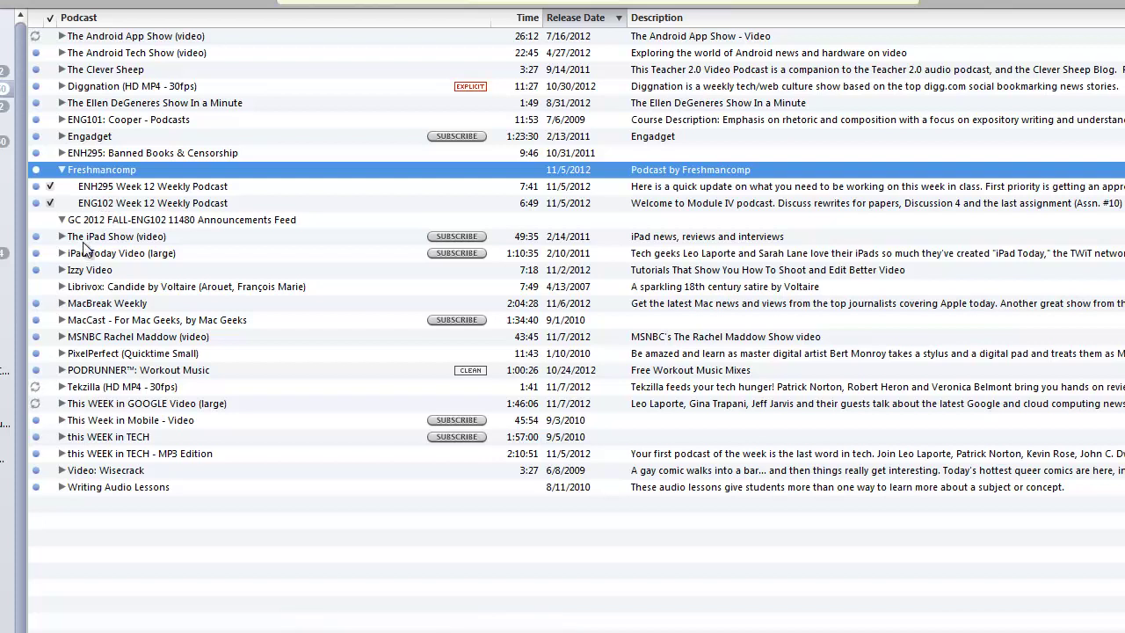
click(110, 220)
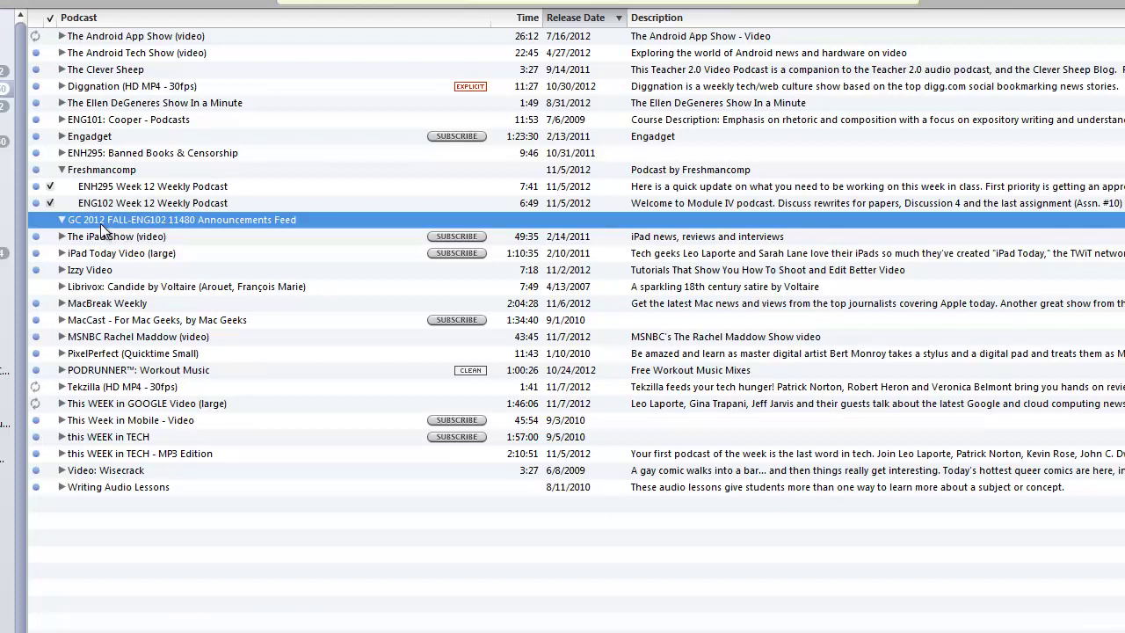
click(75, 172)
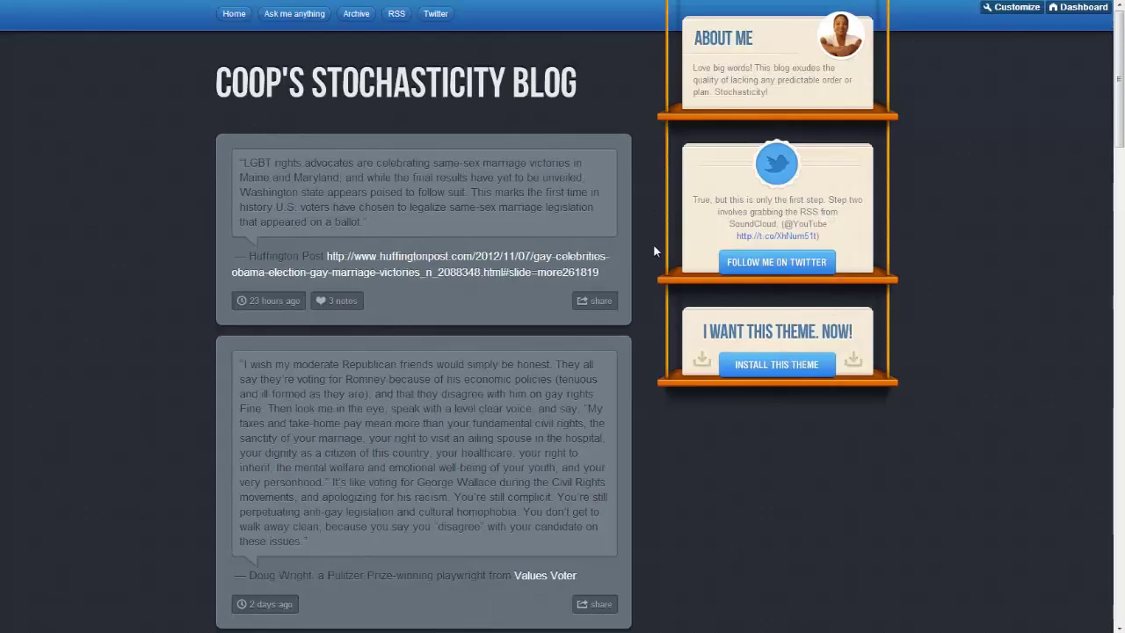
Scroll through Coop's Stochasticity Blog posts down to the bottom and back to the top
scroll(1082, 81, down, 4)
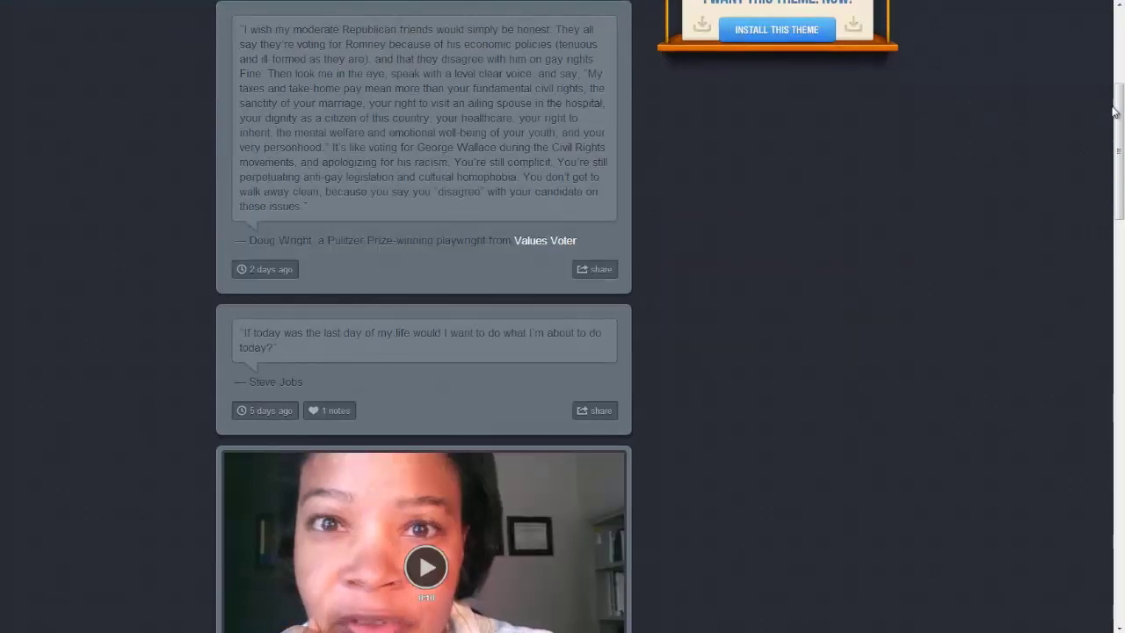
scroll(1118, 80, up, 1)
scroll(1118, 81, up, 2)
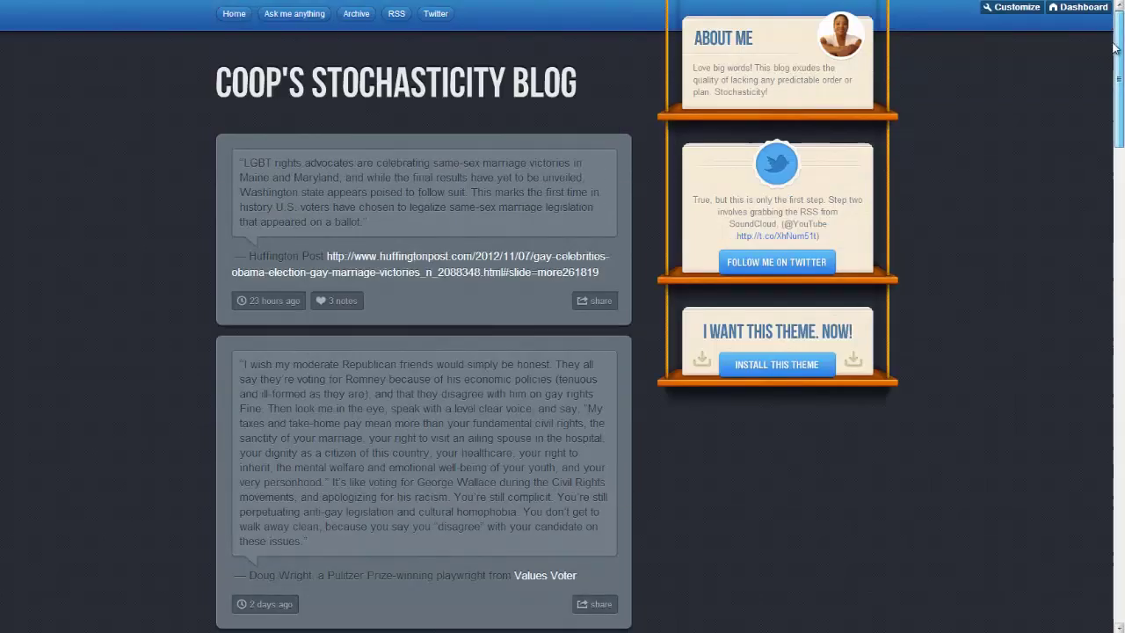
scroll(1098, 281, down, 3)
scroll(1096, 365, down, 20)
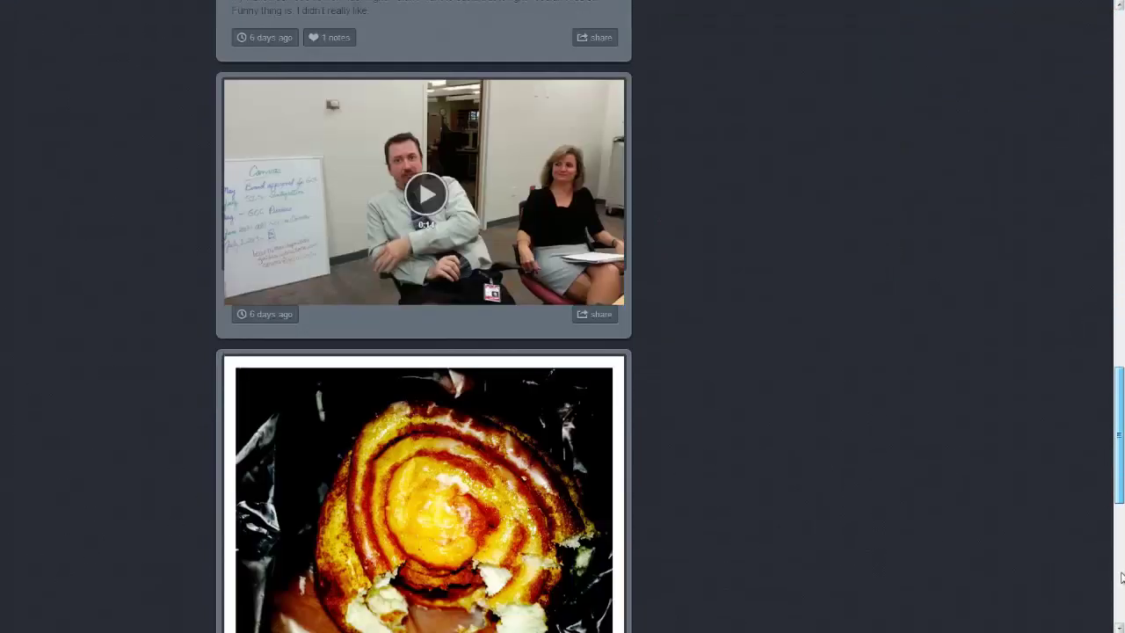
scroll(1123, 324, up, 20)
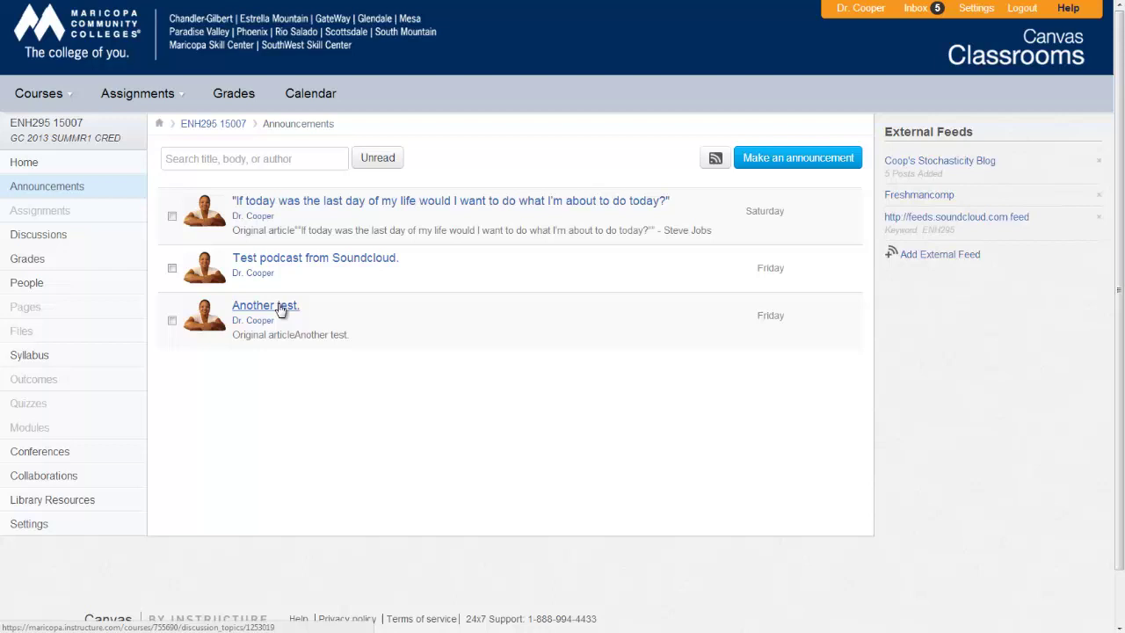
View the 'Another test.' announcement's embedded video, then return to the ENH295 announcements list
click(280, 308)
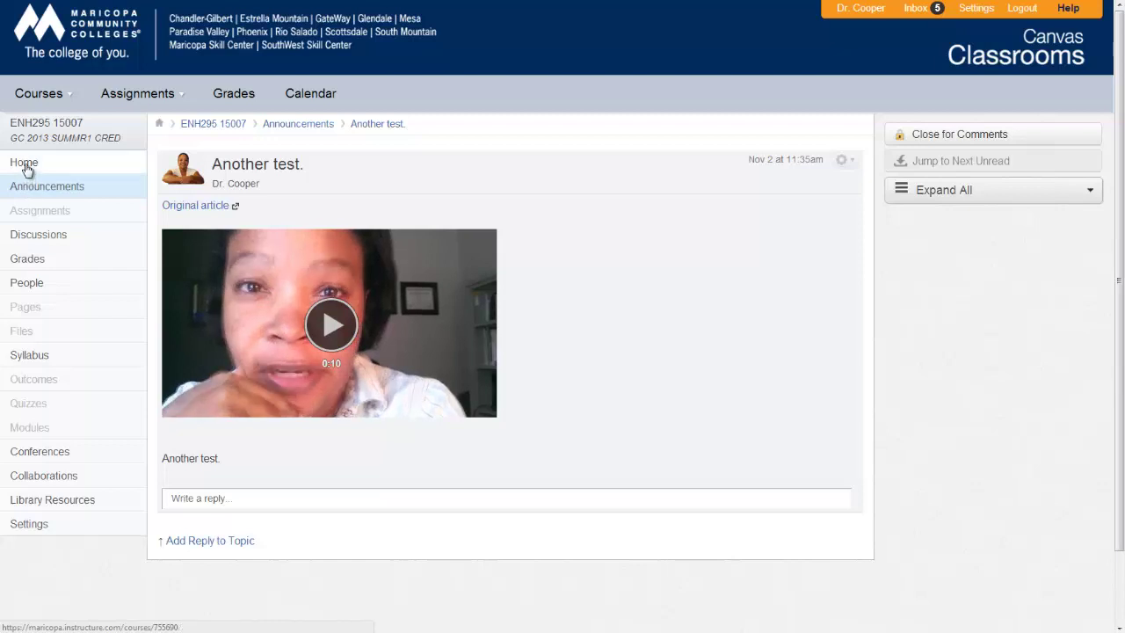
click(34, 190)
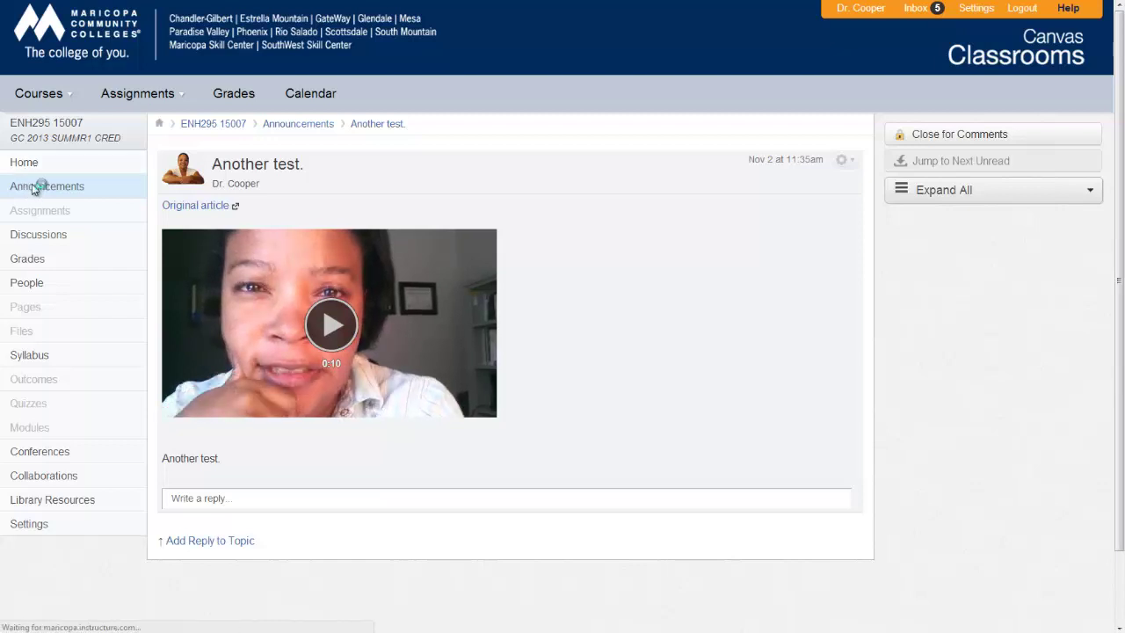